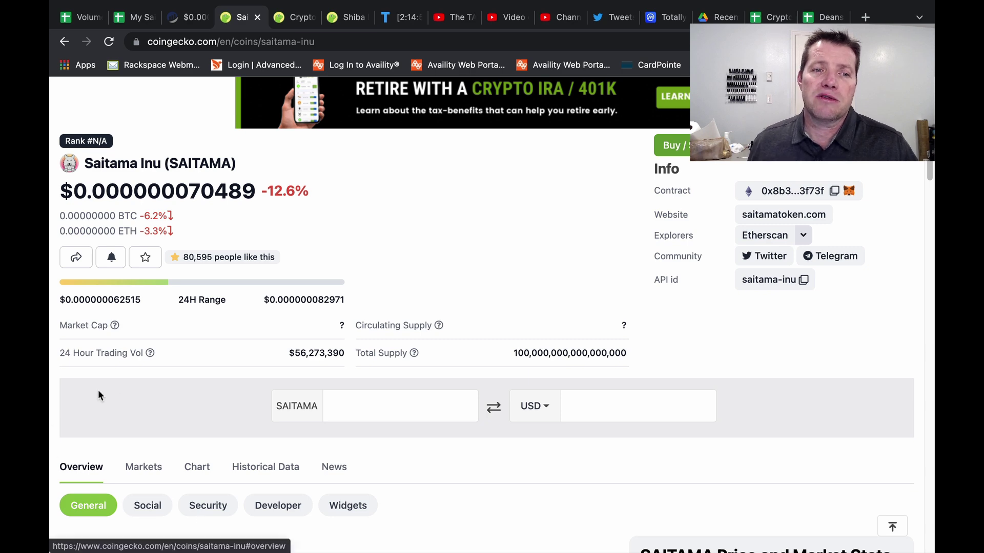
Step: Check Saitama Inu's 24-hour trading volume on CoinGecko, then switch to the Ledger Live portfolio
{"action": "mouse_move", "coordinate": [150, 353]}
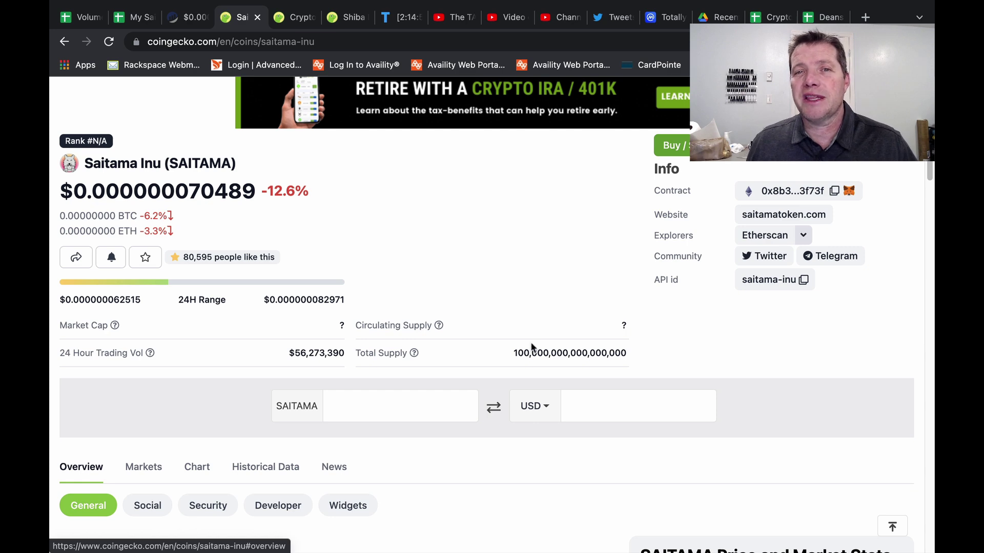
{"action": "mouse_move", "coordinate": [627, 538]}
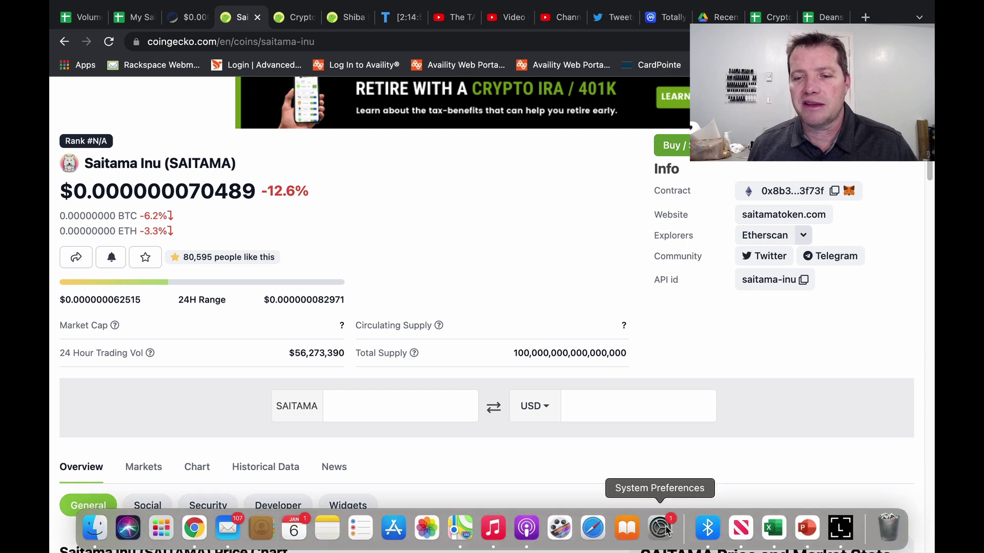
{"action": "left_click", "coordinate": [840, 528]}
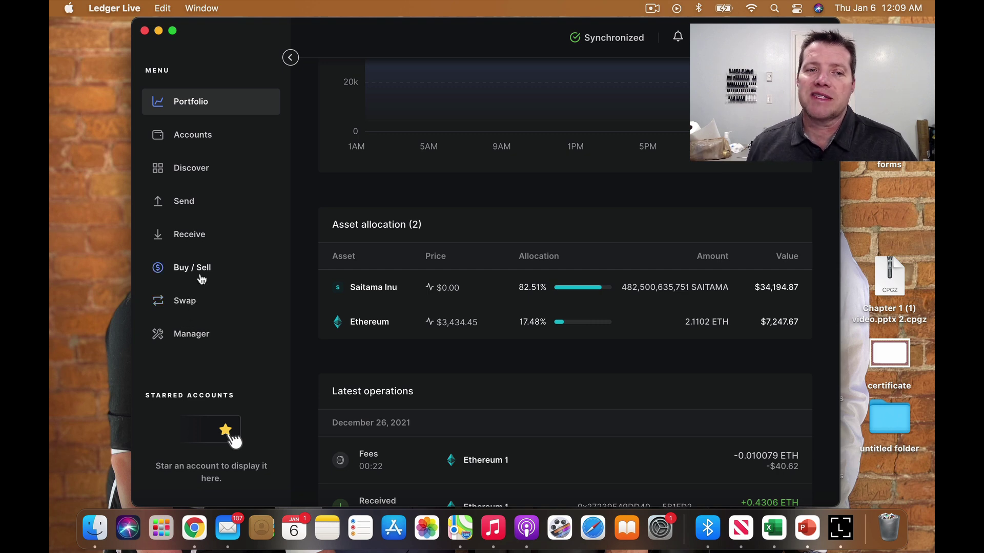
Step: On the Swap page, look through the receivable coins and source accounts, leaving Ethereum 1 to Bitcoin unchanged
{"action": "left_click", "coordinate": [194, 299]}
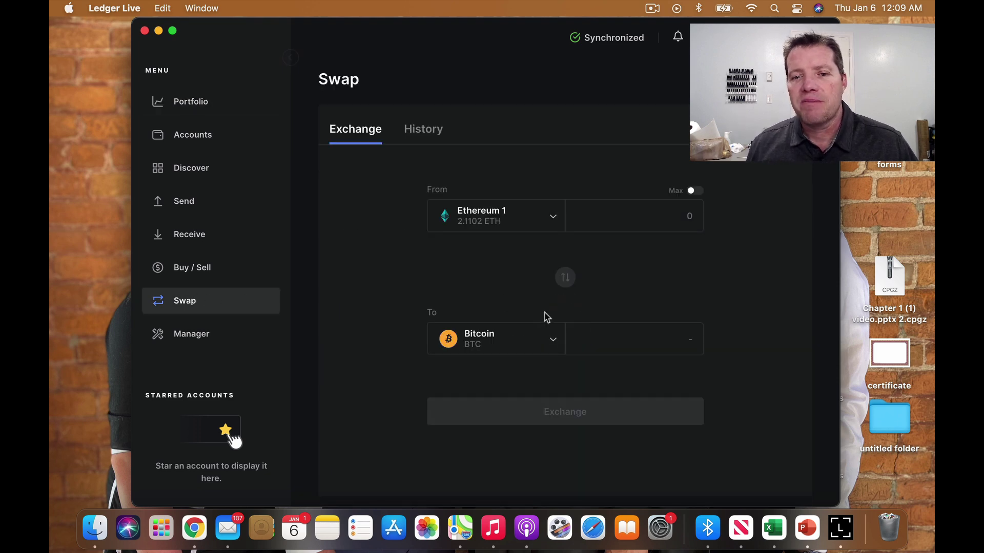
{"action": "left_click", "coordinate": [551, 347]}
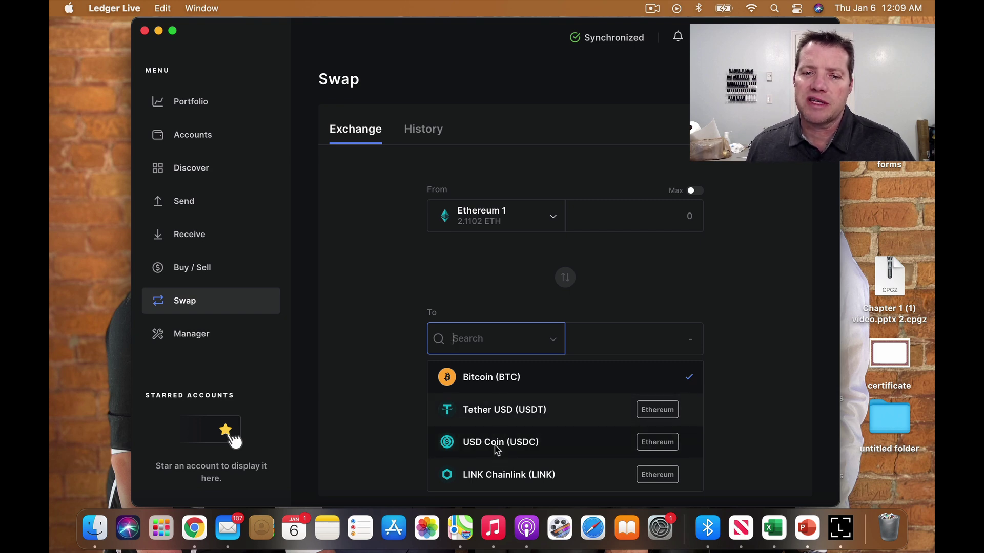
{"action": "left_click", "coordinate": [555, 220]}
{"action": "left_click", "coordinate": [555, 220]}
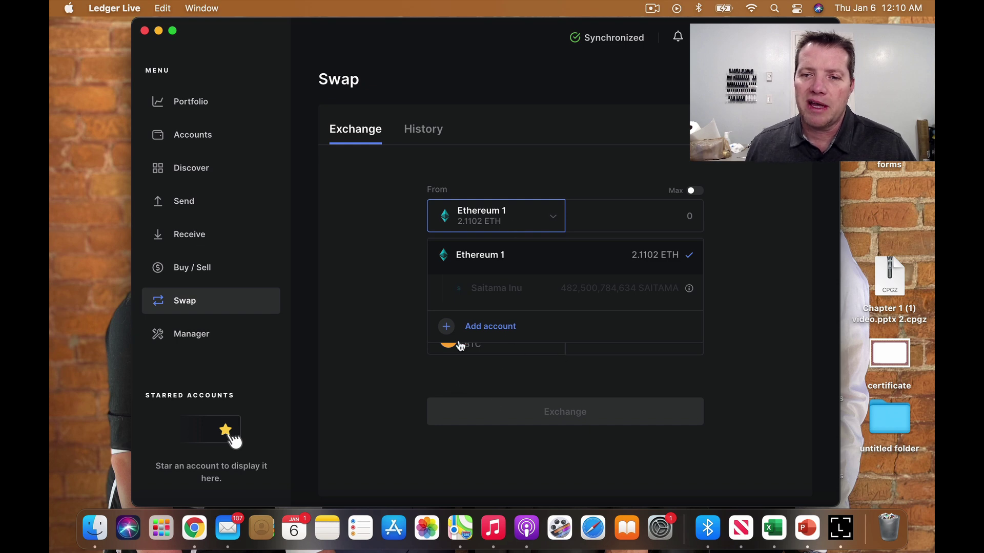
{"action": "left_click", "coordinate": [318, 306]}
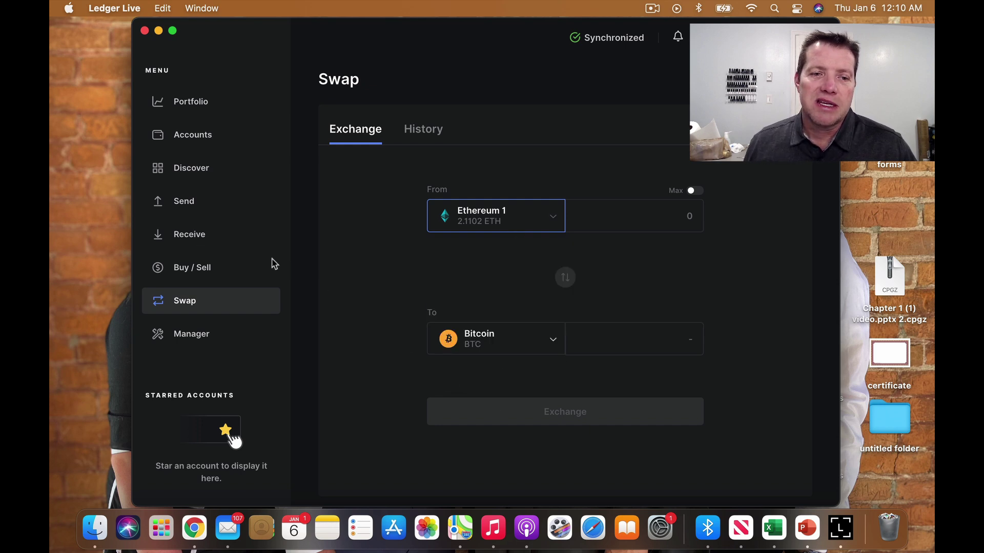
Step: Browse the crypto assets offered on the Coinify Buy / Sell page without choosing one
{"action": "left_click", "coordinate": [193, 266]}
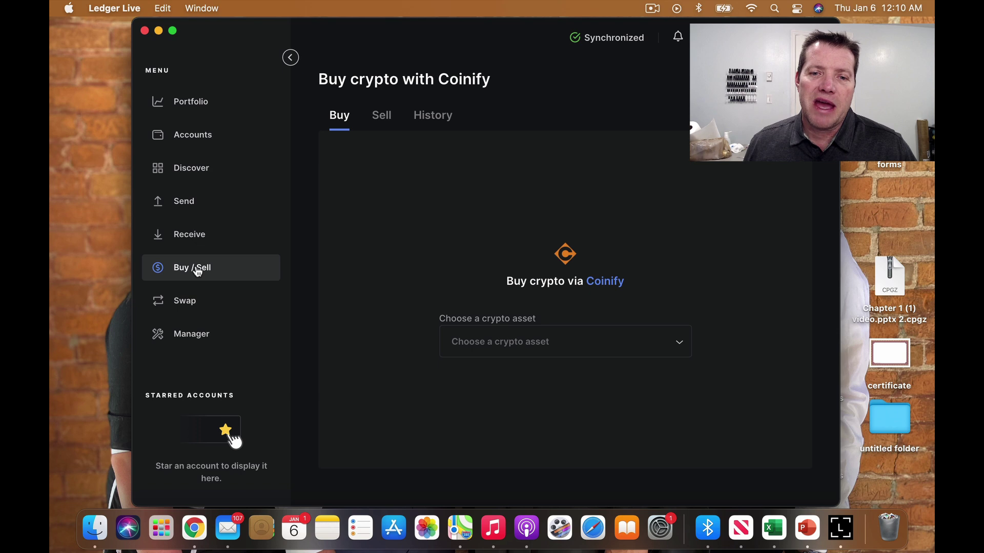
{"action": "left_click", "coordinate": [545, 352]}
{"action": "scroll", "coordinate": [539, 431], "scroll_direction": "down", "scroll_amount": 10}
{"action": "scroll", "coordinate": [541, 431], "scroll_direction": "up", "scroll_amount": 10}
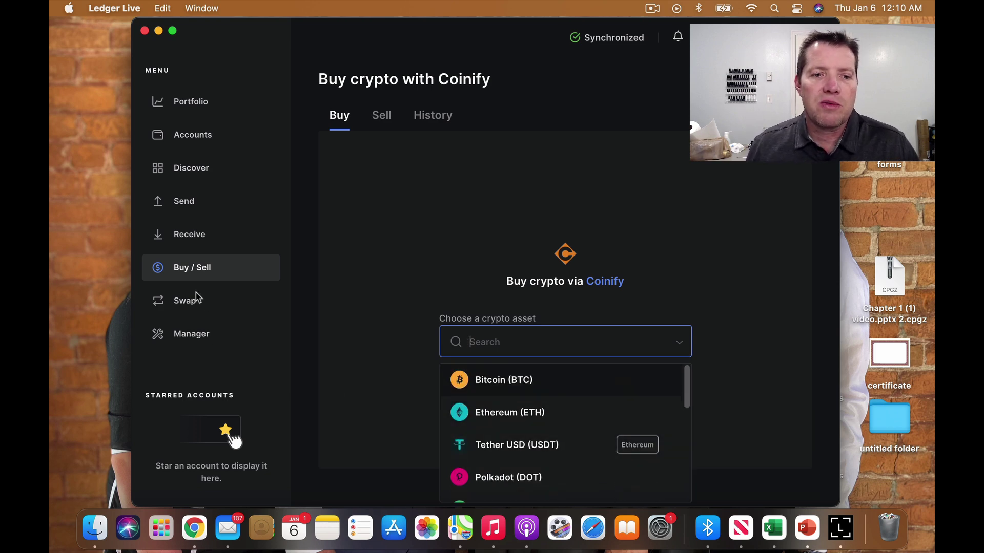
{"action": "left_click", "coordinate": [180, 168]}
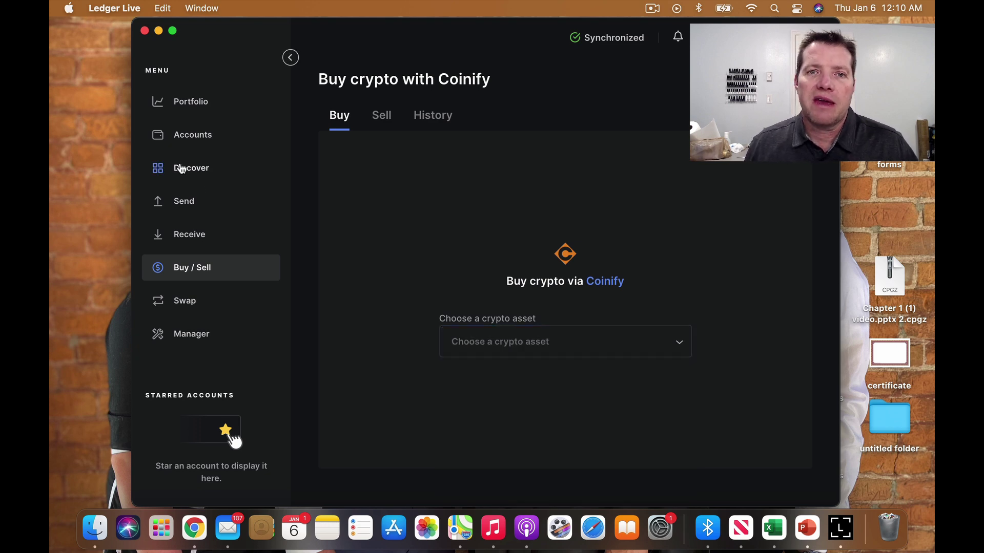
Step: Go to Discover and scroll down to the ParaSwap, Lido and 1inch app cards
{"action": "left_click", "coordinate": [180, 168]}
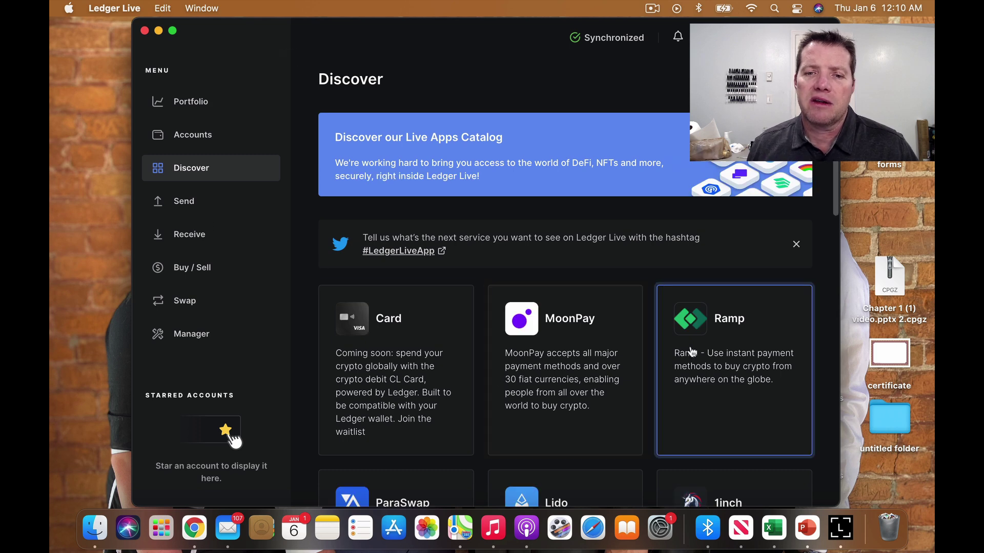
{"action": "scroll", "coordinate": [666, 356], "scroll_direction": "down", "scroll_amount": 4}
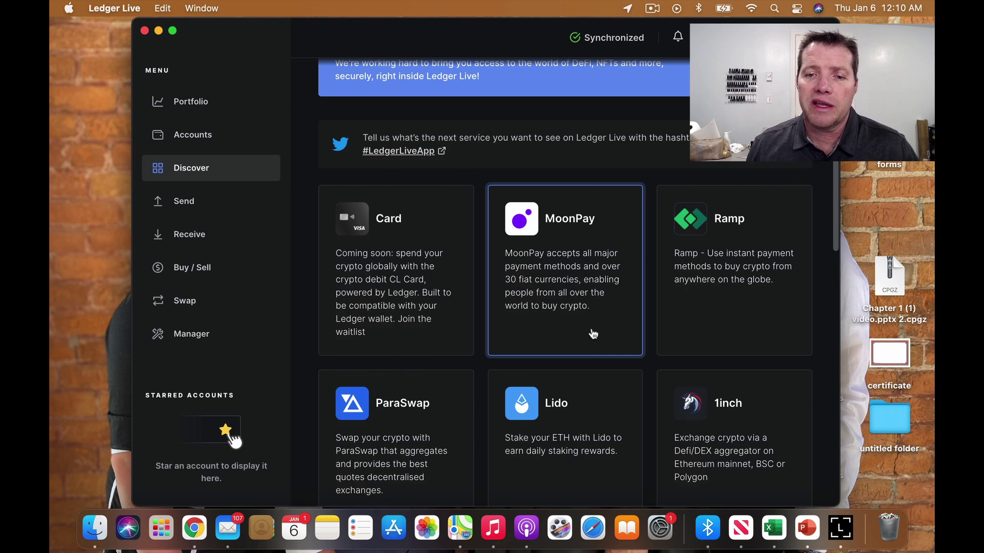
{"action": "scroll", "coordinate": [591, 331], "scroll_direction": "down", "scroll_amount": 3}
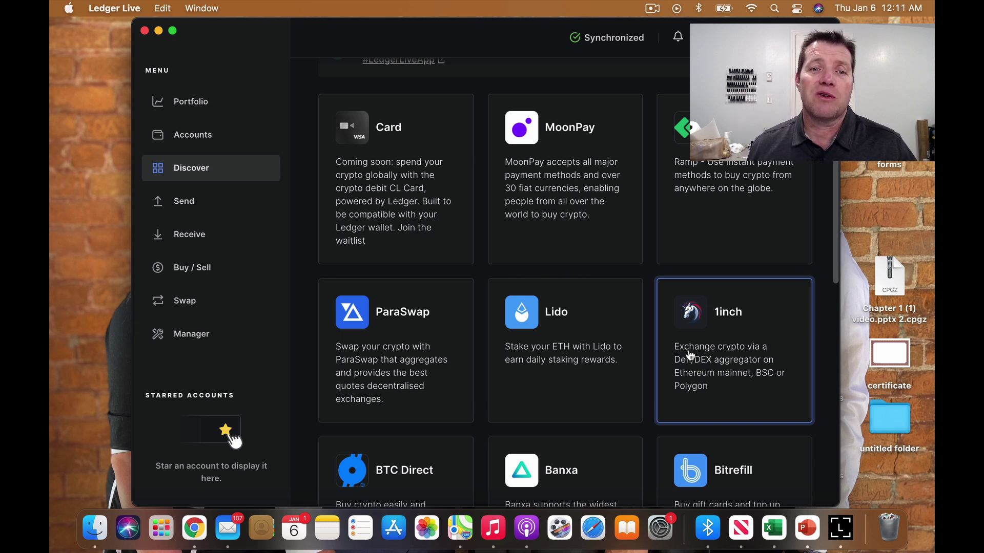
{"action": "left_click", "coordinate": [389, 360]}
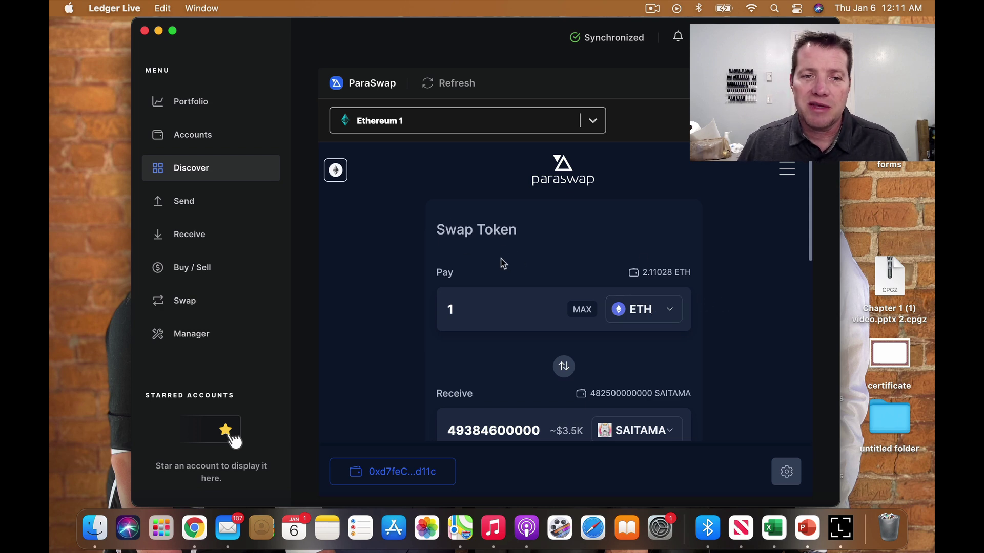
{"action": "scroll", "coordinate": [463, 249], "scroll_direction": "down", "scroll_amount": 1}
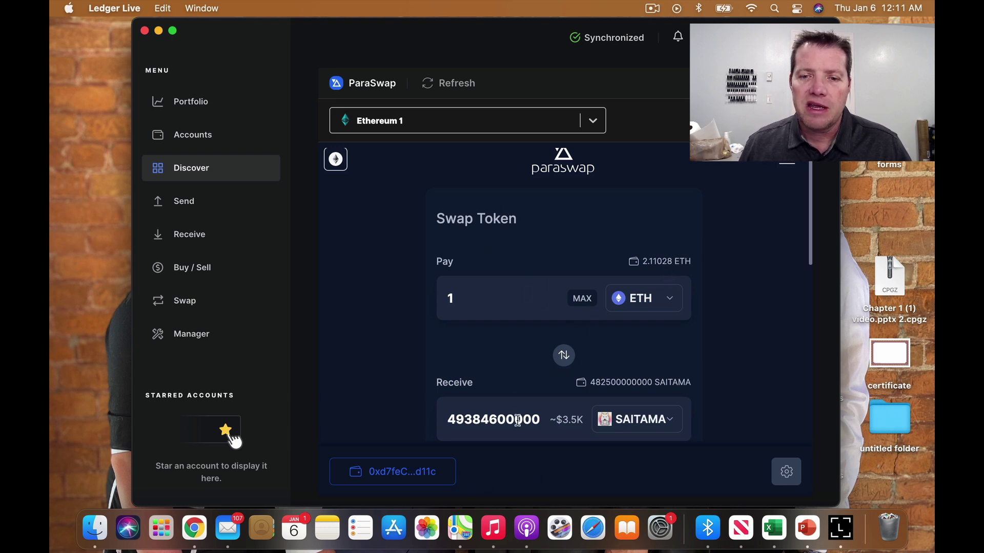
{"action": "mouse_move", "coordinate": [468, 297]}
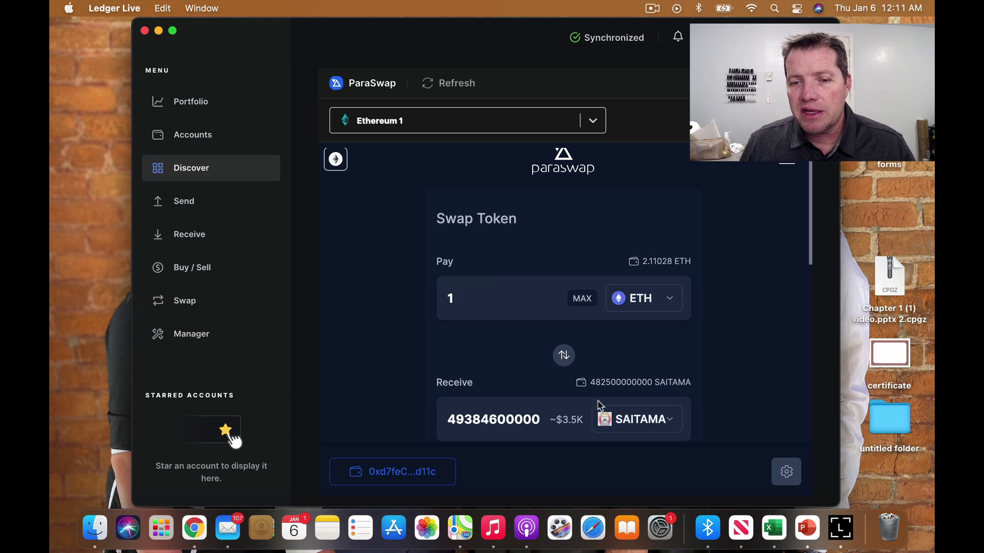
Step: Keep SAITAMA as the receive token, check the 48.9G minimum received, and start the swap review
{"action": "left_click", "coordinate": [640, 421]}
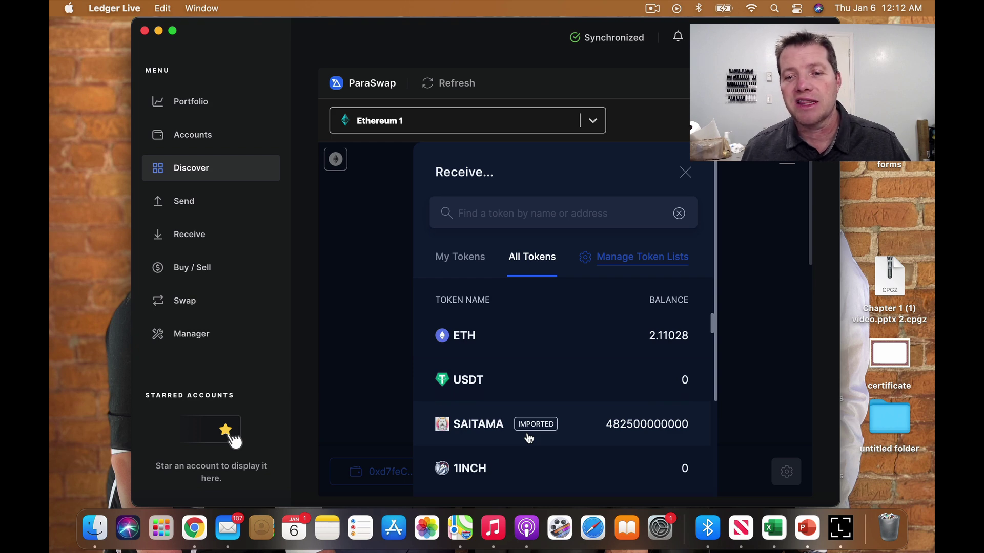
{"action": "left_click", "coordinate": [526, 434]}
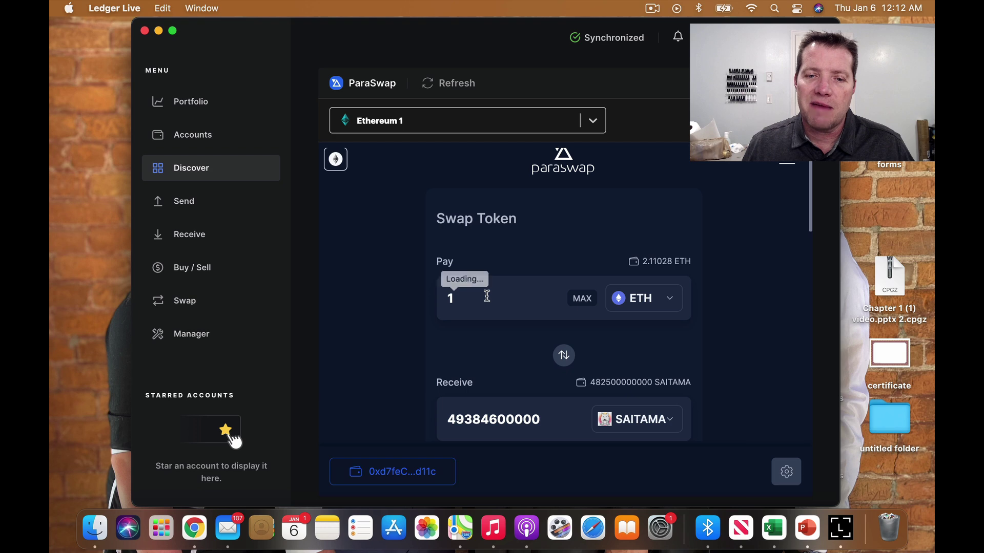
{"action": "scroll", "coordinate": [742, 325], "scroll_direction": "down", "scroll_amount": 10}
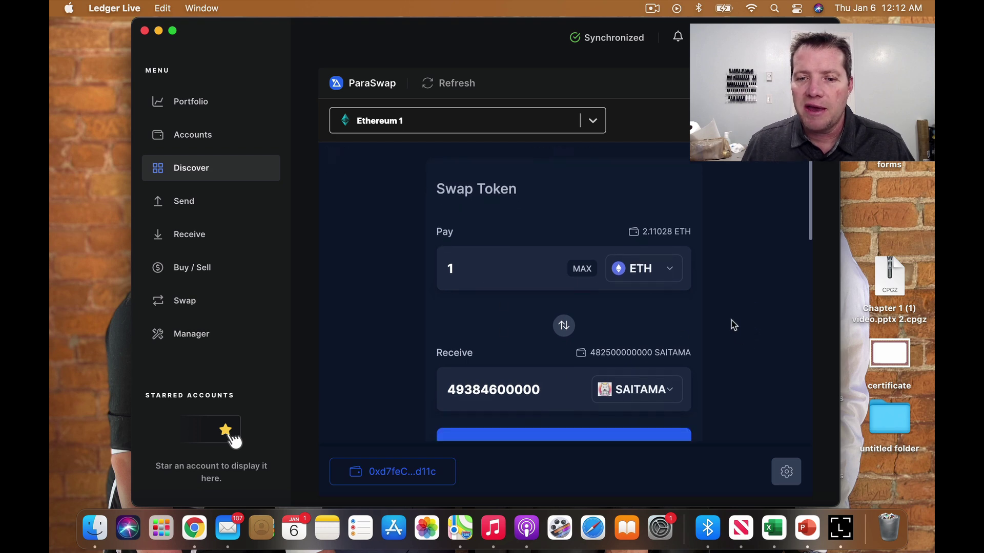
{"action": "scroll", "coordinate": [731, 325], "scroll_direction": "up", "scroll_amount": 5}
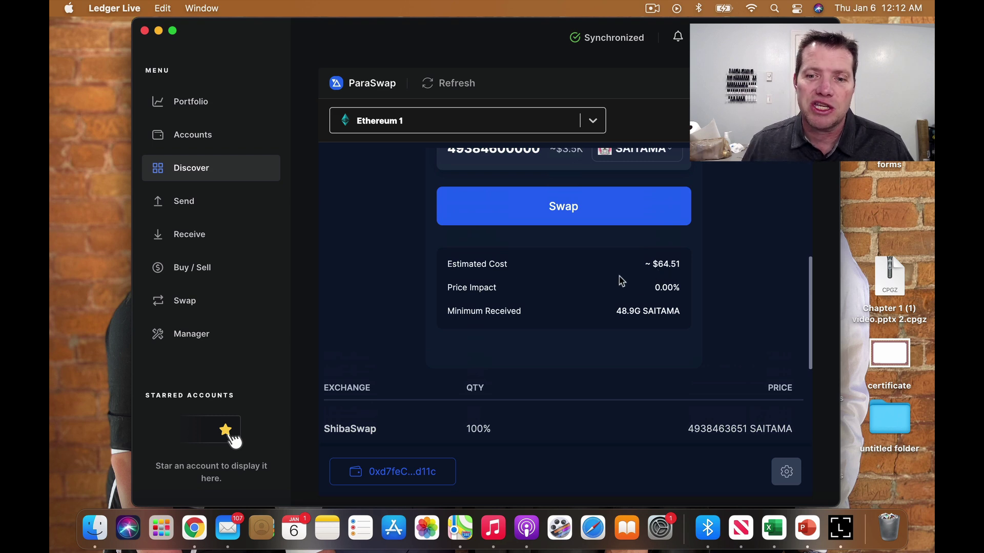
{"action": "scroll", "coordinate": [617, 282], "scroll_direction": "up", "scroll_amount": 3}
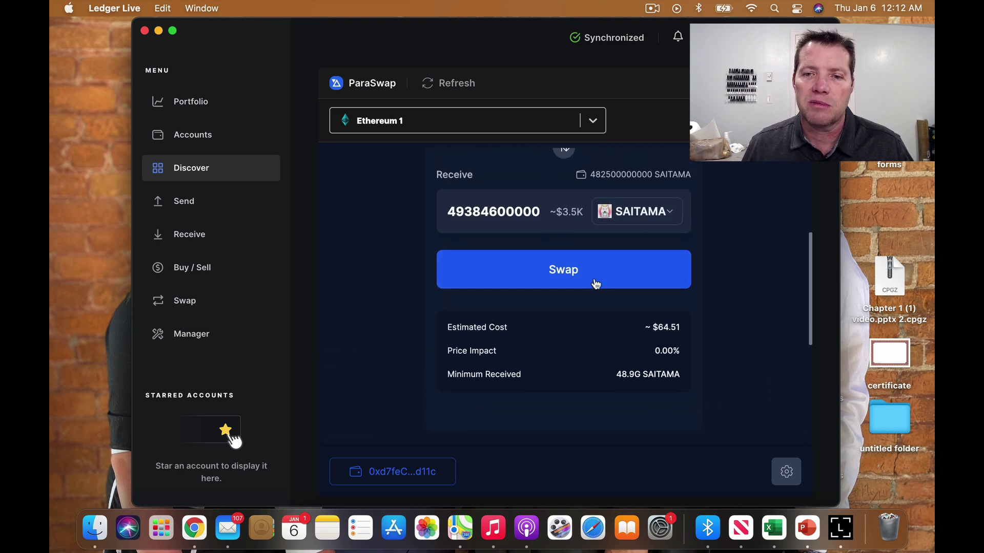
{"action": "left_click", "coordinate": [594, 276]}
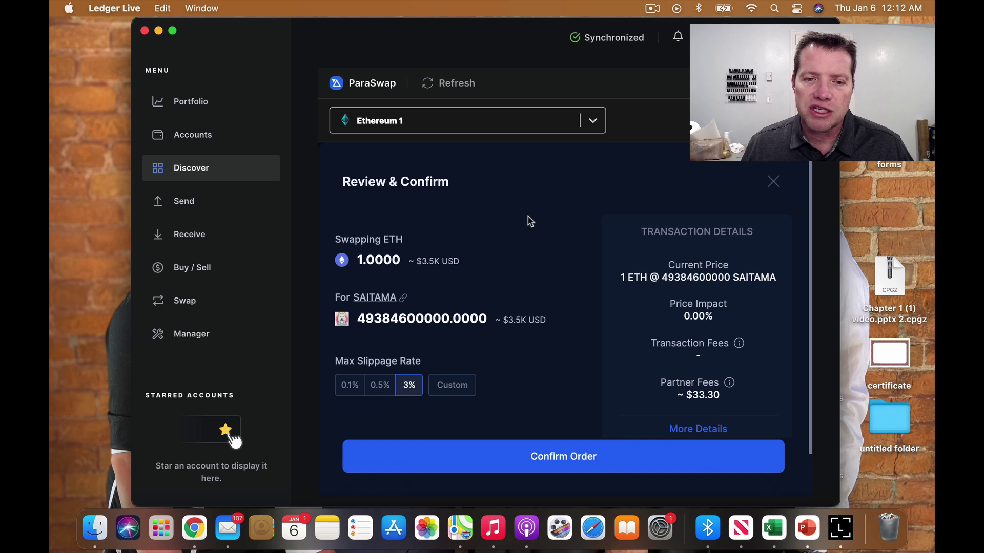
Step: Replace the 3% max slippage with a custom value of 5
{"action": "left_click", "coordinate": [453, 391]}
{"action": "type", "text": "3"}
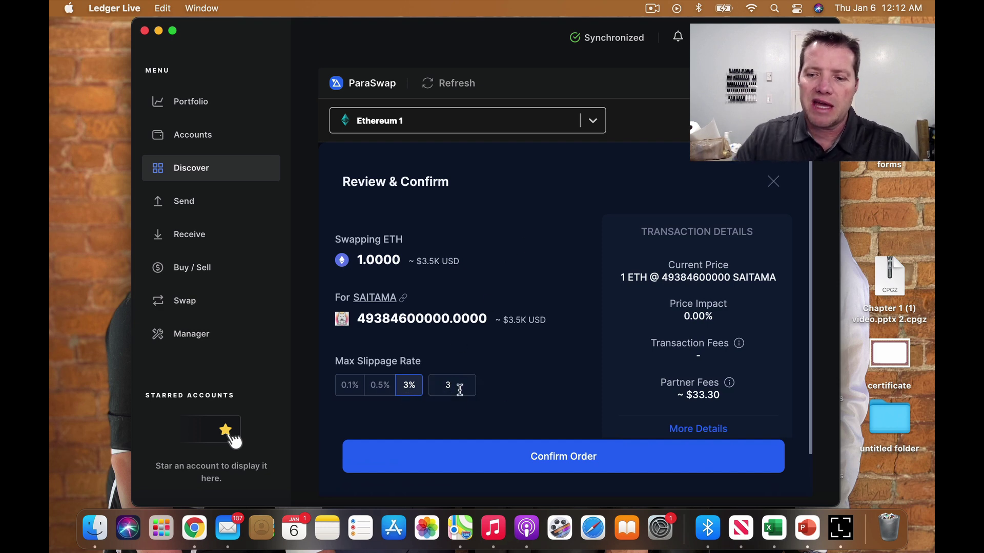
{"action": "key", "text": "BackSpace"}
{"action": "type", "text": "5"}
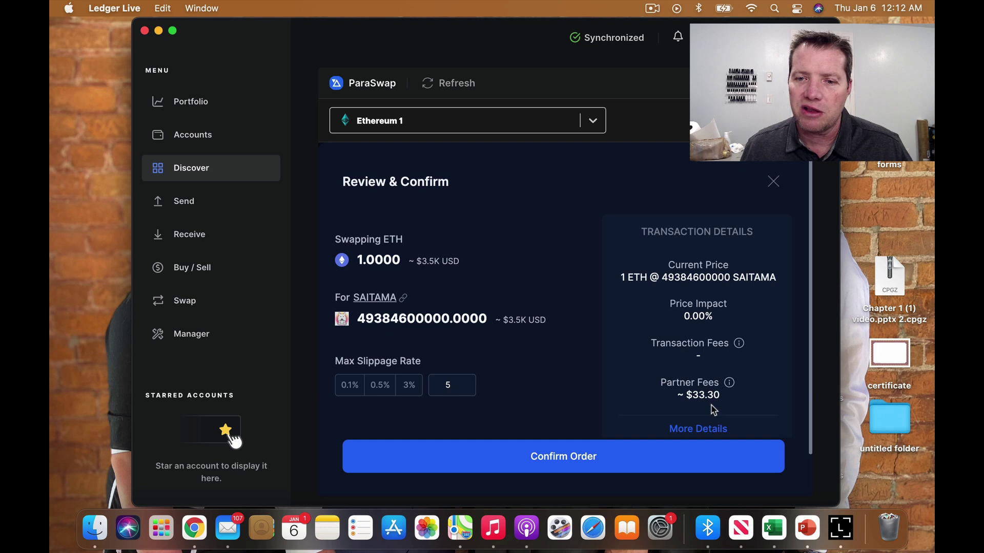
Step: Confirm the order to reach the signing summary totalling 1.02662221 ETH with fees
{"action": "left_click", "coordinate": [583, 462]}
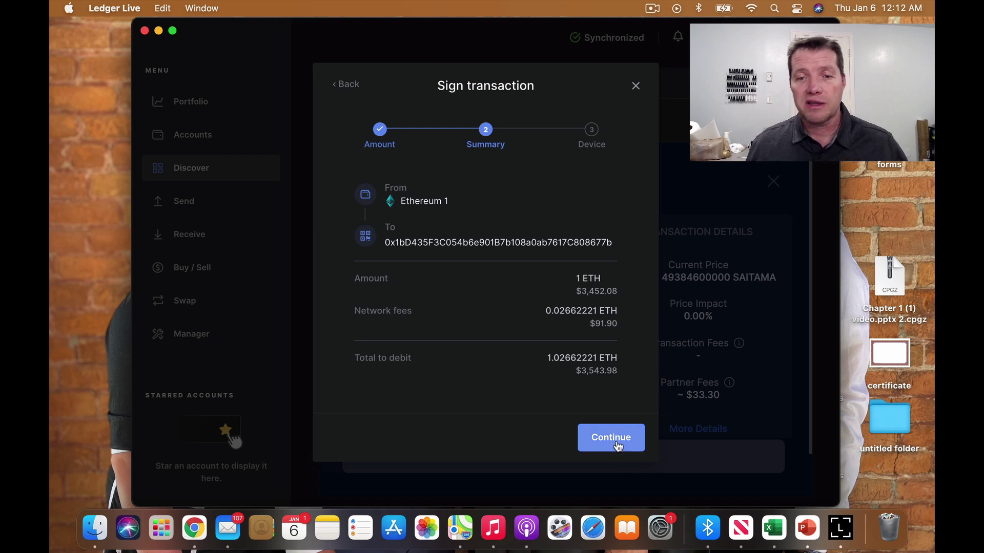
Step: Continue to sign the swap on the Ledger device and submit the transaction
{"action": "left_click", "coordinate": [618, 446]}
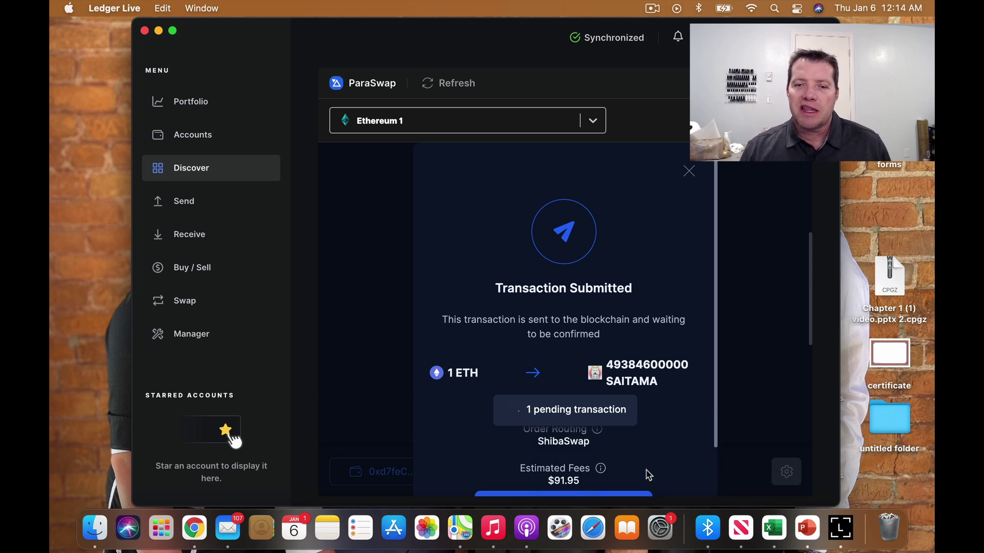
Step: Scroll the transaction details until the swap shows CONFIRMED, routed via ShibaSwap, with $76.23 fees
{"action": "scroll", "coordinate": [659, 441], "scroll_direction": "down", "scroll_amount": 3}
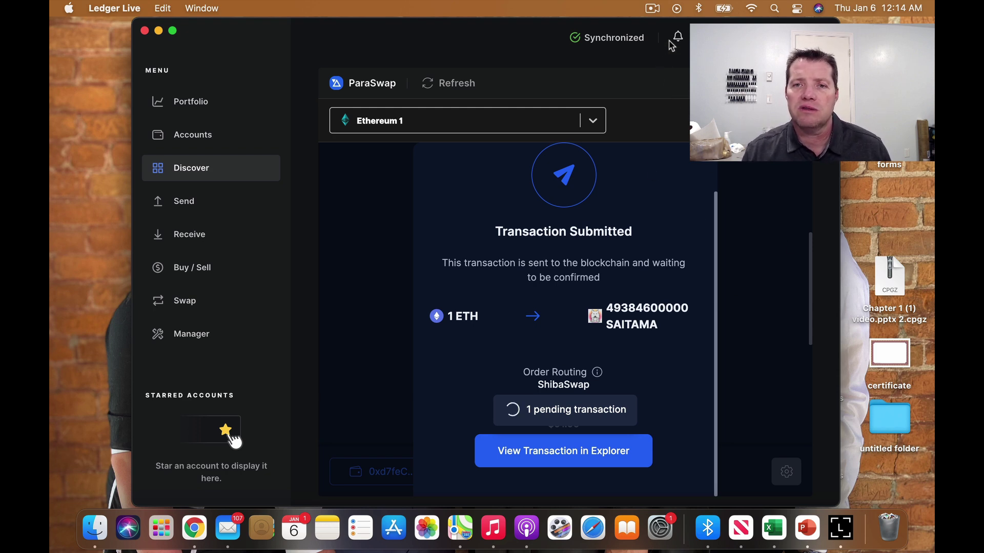
{"action": "left_click", "coordinate": [652, 8]}
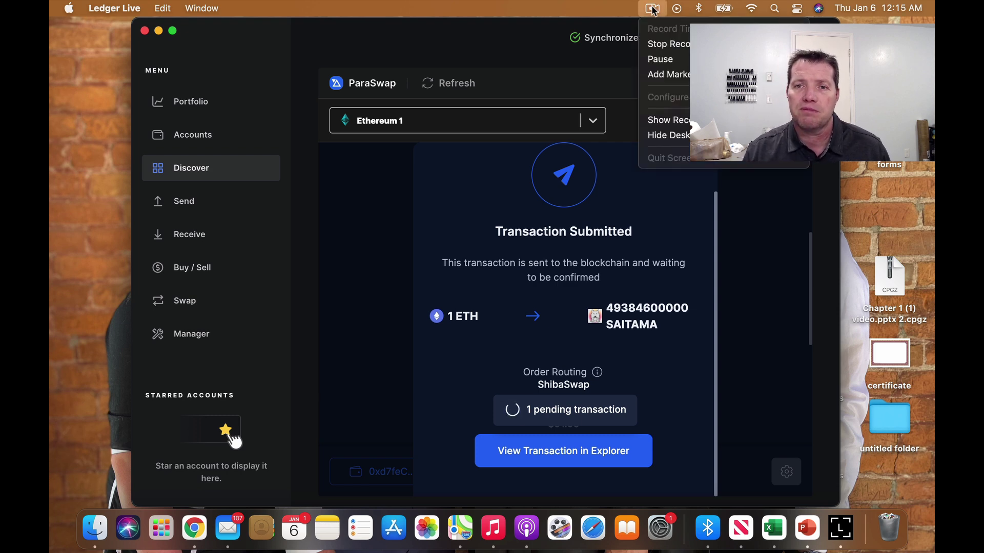
{"action": "left_click", "coordinate": [659, 59]}
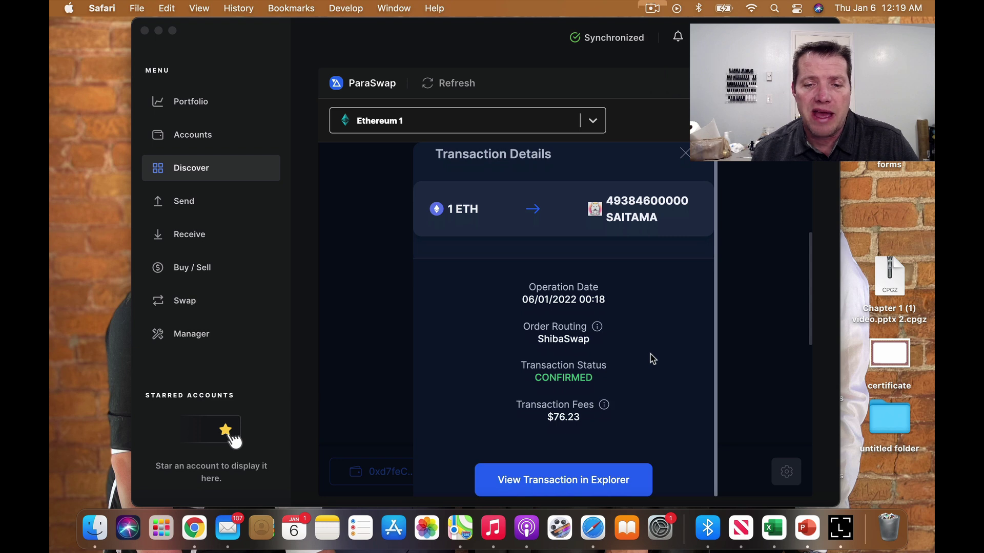
{"action": "left_click", "coordinate": [578, 488]}
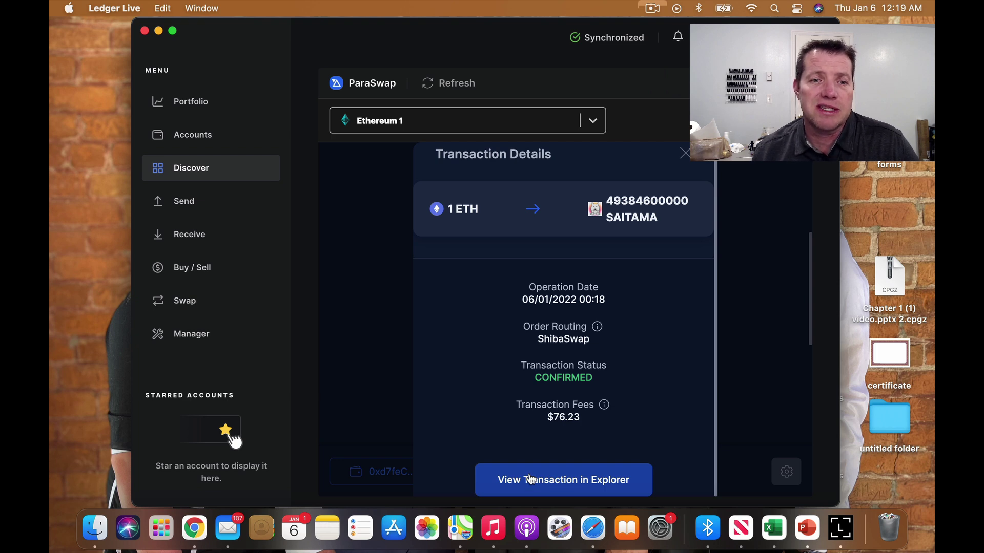
Step: Open the swap on Etherscan and verify Success status, 1 Ether value and ~47.19 billion SAITAMA received
{"action": "left_click", "coordinate": [584, 487]}
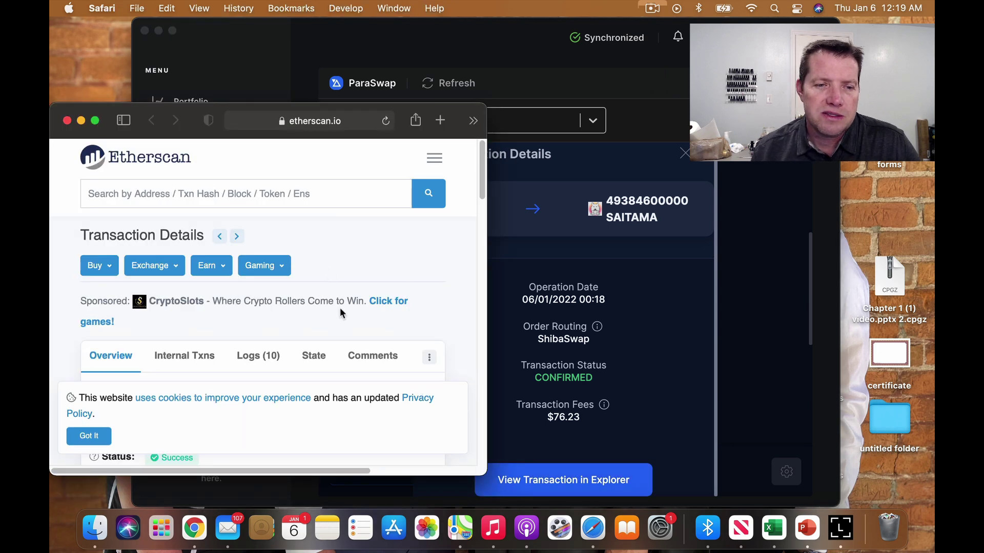
{"action": "scroll", "coordinate": [345, 308], "scroll_direction": "down", "scroll_amount": 3}
{"action": "scroll", "coordinate": [344, 307], "scroll_direction": "down", "scroll_amount": 3}
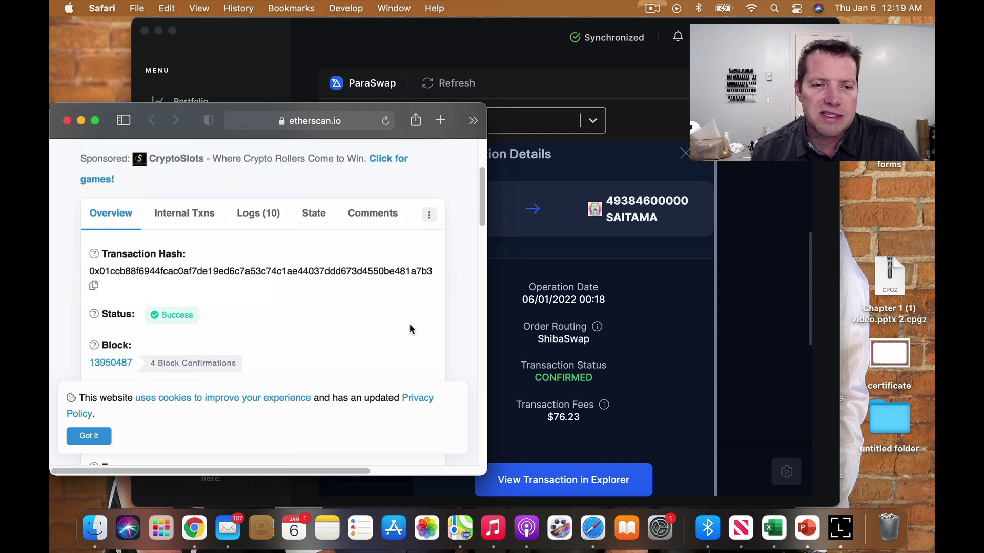
{"action": "scroll", "coordinate": [401, 323], "scroll_direction": "down", "scroll_amount": 5}
{"action": "scroll", "coordinate": [399, 322], "scroll_direction": "down", "scroll_amount": 1}
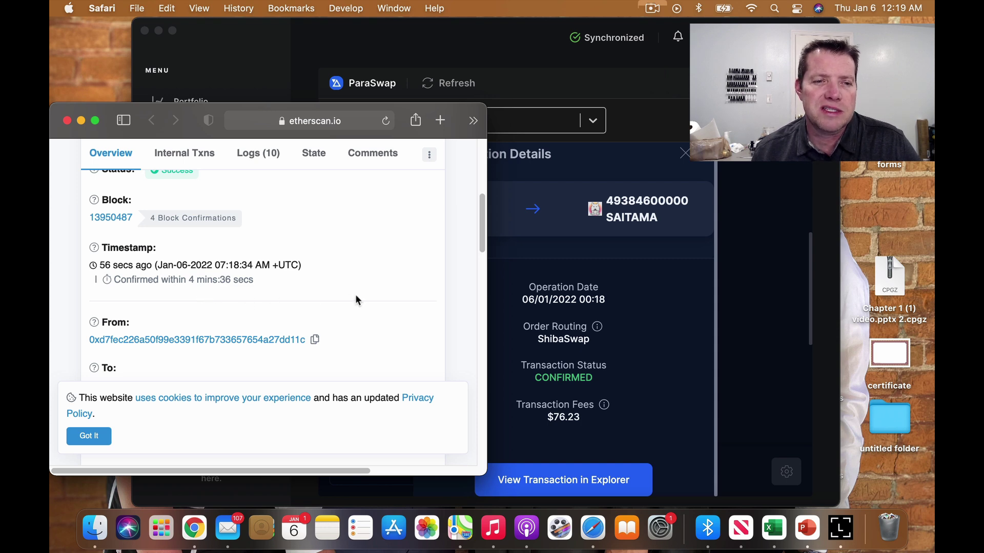
{"action": "scroll", "coordinate": [357, 300], "scroll_direction": "down", "scroll_amount": 5}
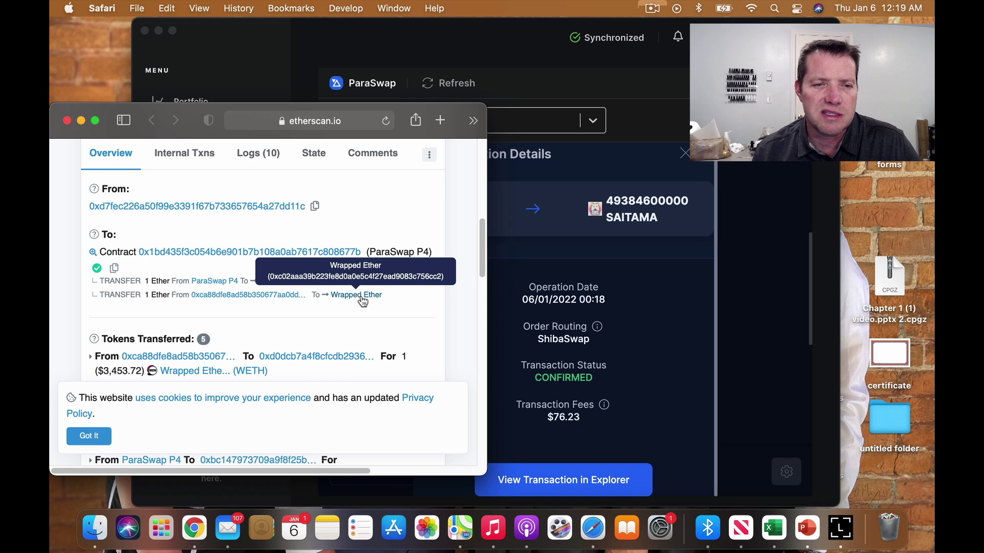
{"action": "scroll", "coordinate": [386, 318], "scroll_direction": "down", "scroll_amount": 3}
{"action": "scroll", "coordinate": [388, 318], "scroll_direction": "down", "scroll_amount": 1}
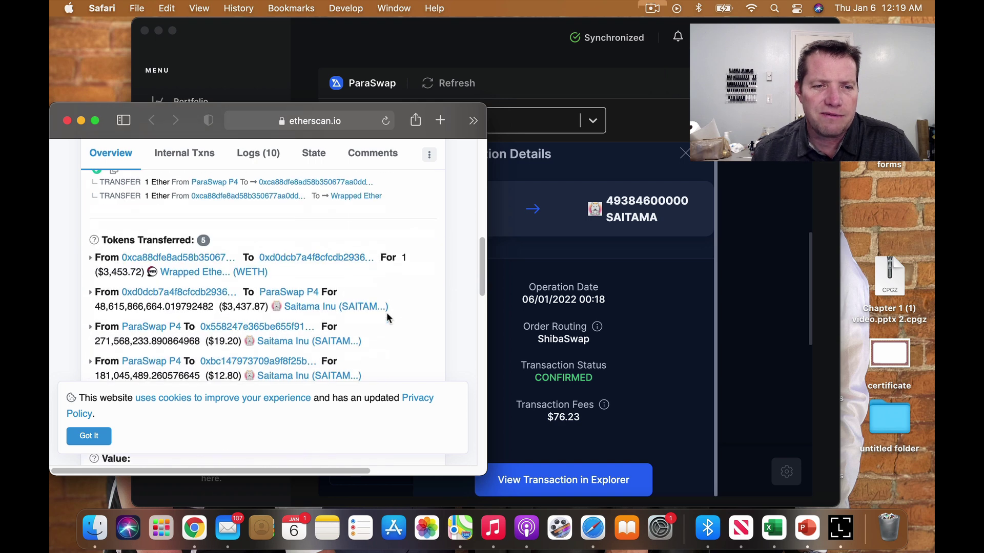
{"action": "scroll", "coordinate": [387, 316], "scroll_direction": "down", "scroll_amount": 1}
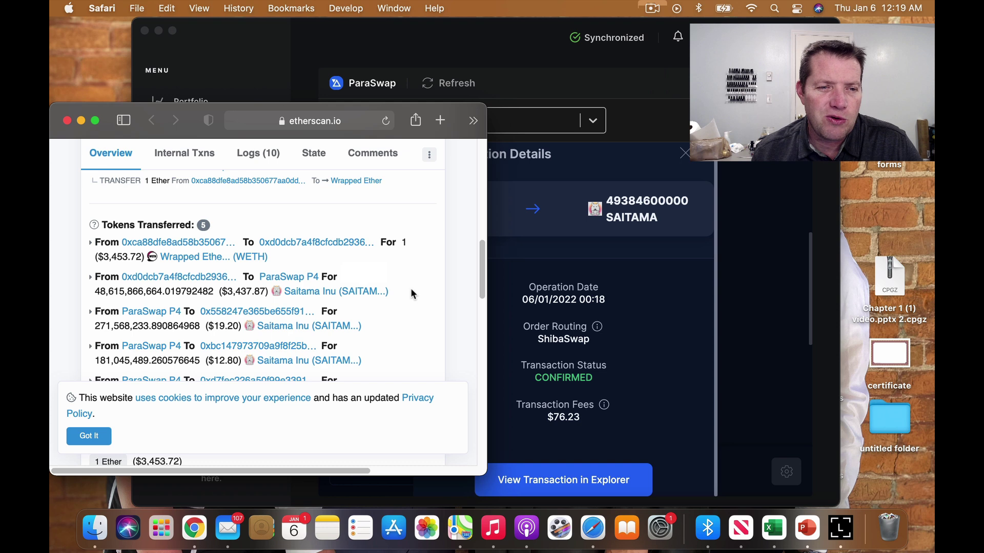
{"action": "scroll", "coordinate": [411, 290], "scroll_direction": "down", "scroll_amount": 5}
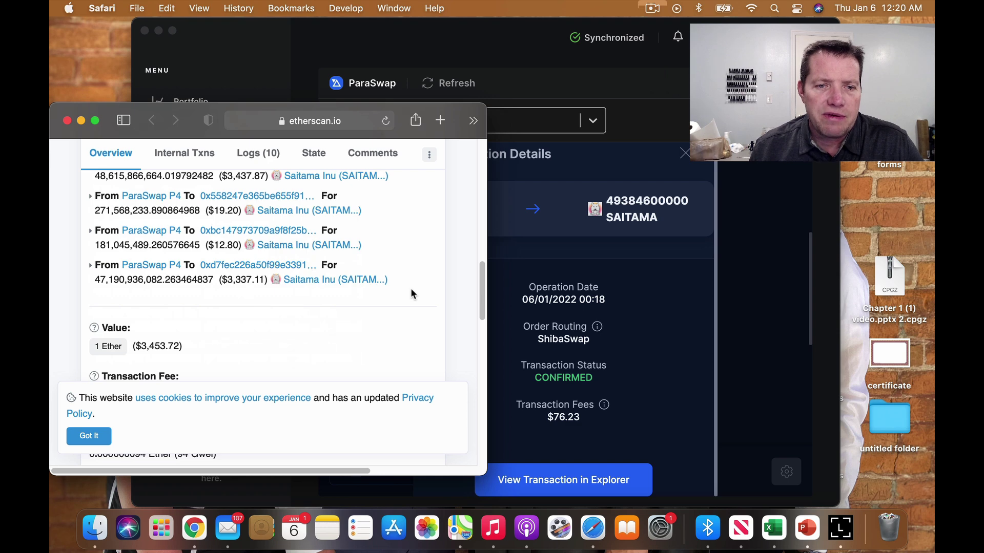
{"action": "scroll", "coordinate": [411, 290], "scroll_direction": "up", "scroll_amount": 10}
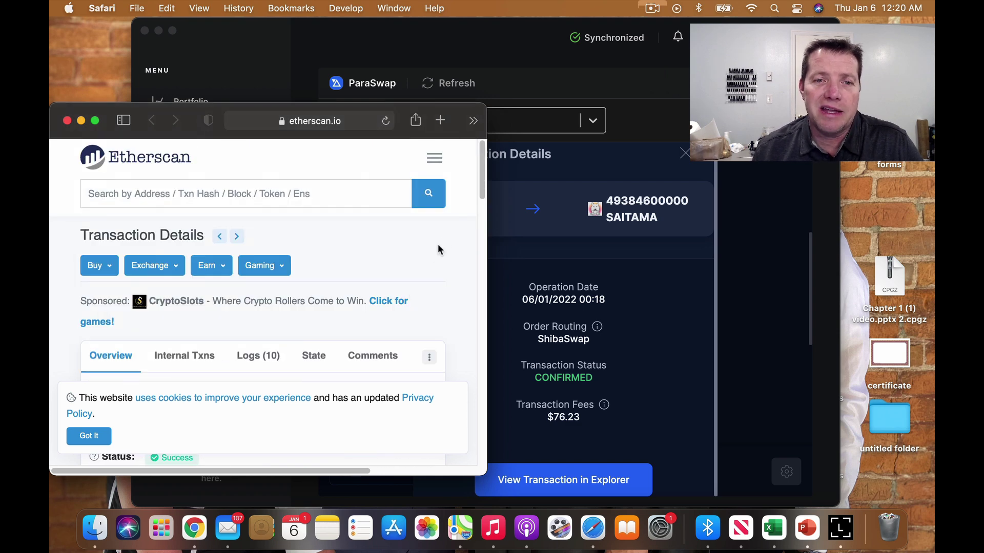